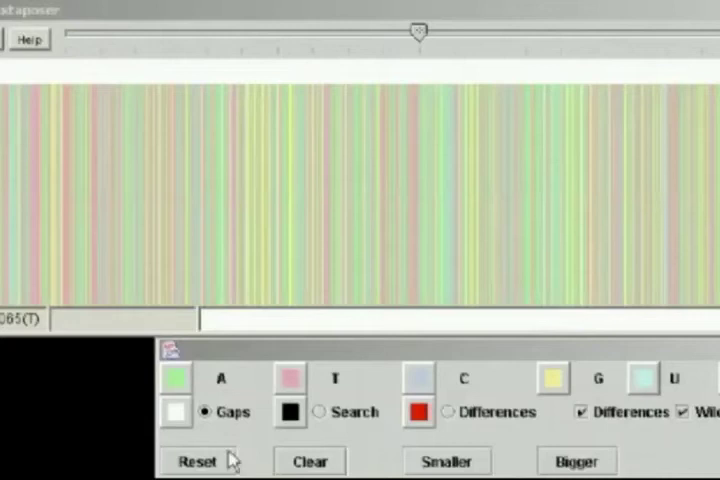
Search for the motif ATTAATTTCAT and make its matches the resize target
{"action": "left_click", "coordinate": [222, 320]}
{"action": "type", "text": "attaattcat"}
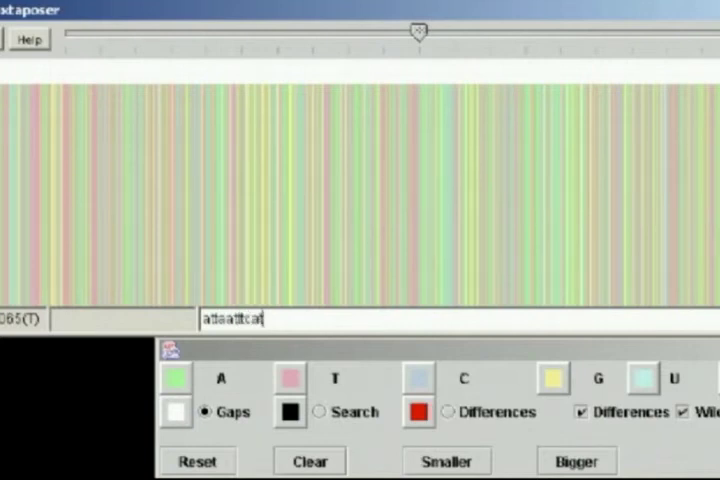
{"action": "type", "text": "ATTAATTTCAT"}
{"action": "key", "text": "Return"}
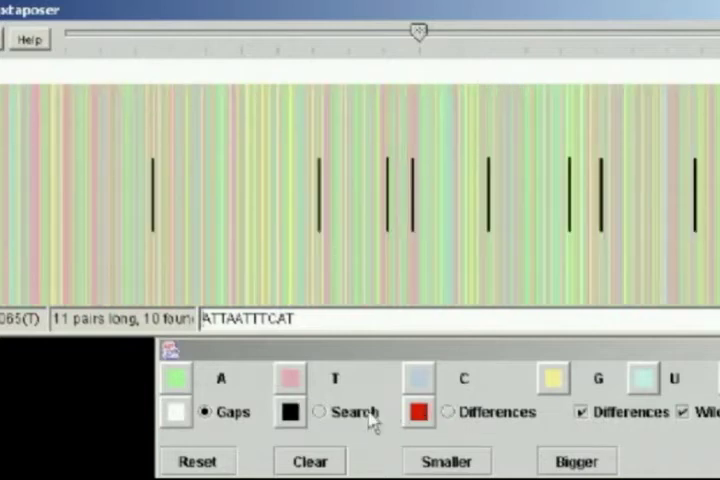
{"action": "left_click", "coordinate": [321, 414]}
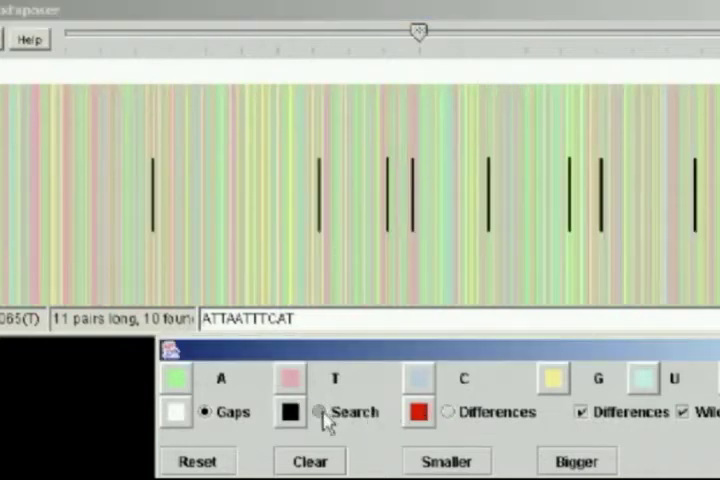
Enlarge the ATTAATTTCAT matches five times into broad, easy-to-spot blocks
{"action": "left_click", "coordinate": [557, 463]}
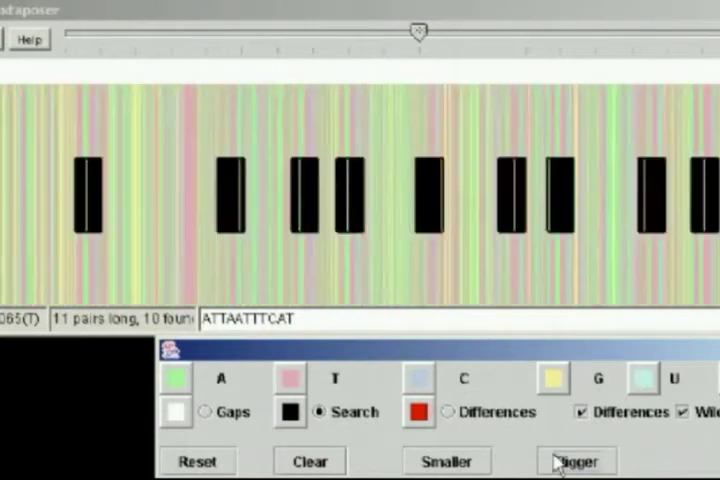
{"action": "left_click", "coordinate": [557, 463]}
{"action": "left_click", "coordinate": [557, 463]}
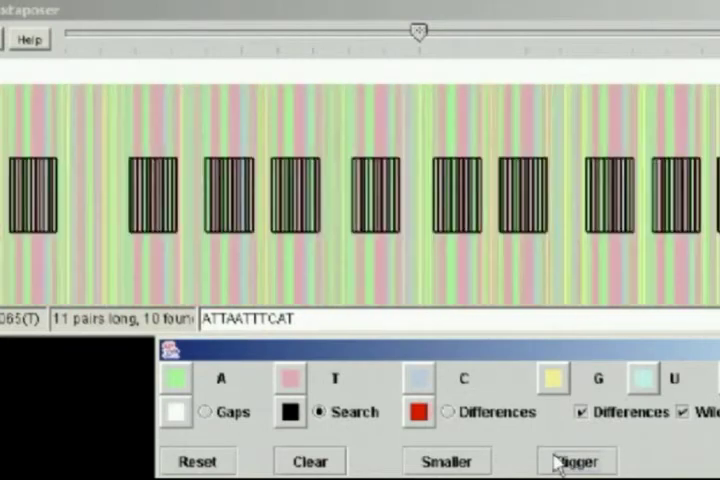
{"action": "left_click", "coordinate": [557, 463]}
{"action": "left_click", "coordinate": [557, 463]}
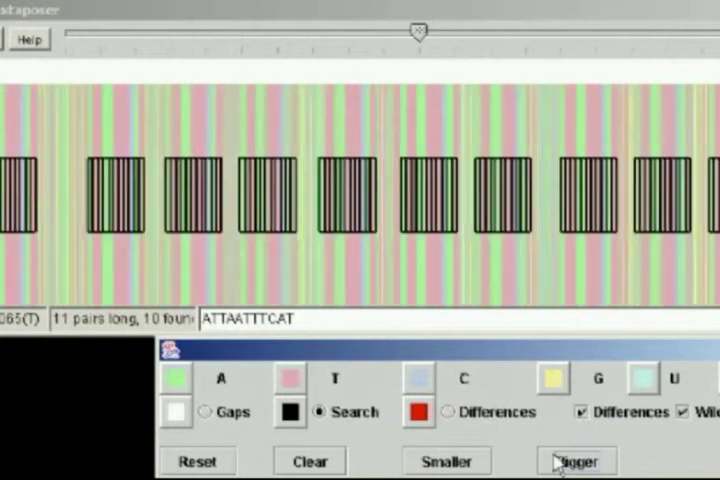
{"action": "left_click", "coordinate": [3, 257]}
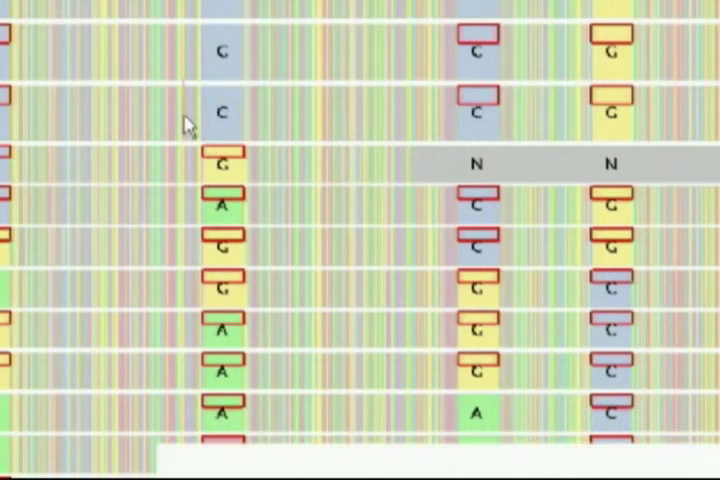
Stretch the C difference column wide so its letters C, C, G, A, G, G, A, A, A, T read clearly
{"action": "left_click_drag", "start_coordinate": [240, 122], "coordinate": [580, 130]}
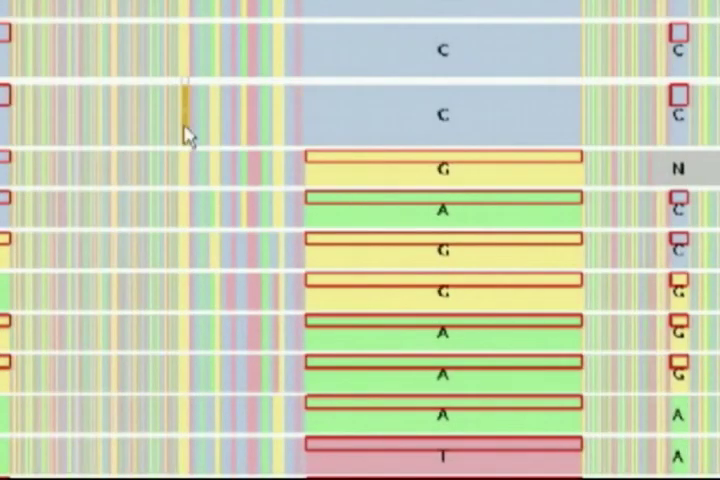
Select a stretch of row 2 to expand next
{"action": "left_click_drag", "start_coordinate": [185, 135], "coordinate": [297, 135]}
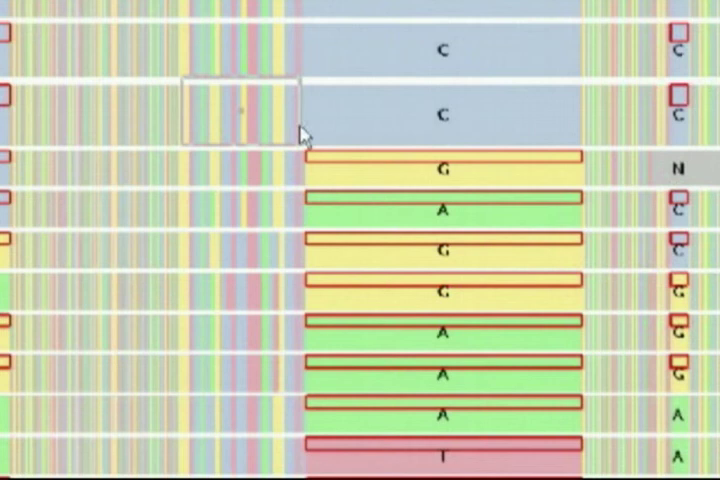